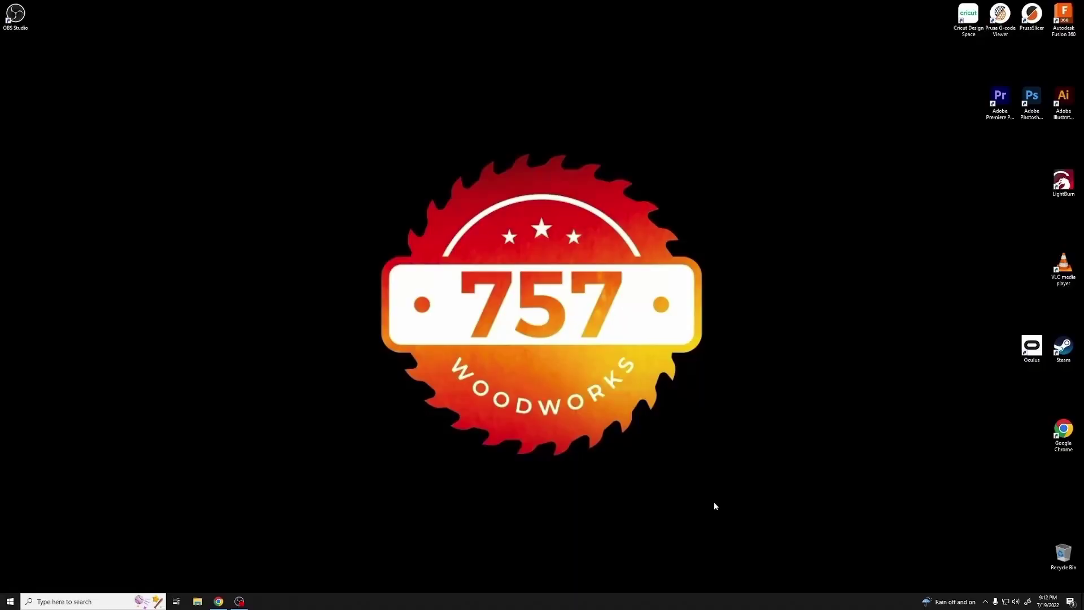
Go to etsy.com in Chrome and start buying the Home Sweet Home SVG with PayPal.
{"action": "double_click", "coordinate": [1063, 433]}
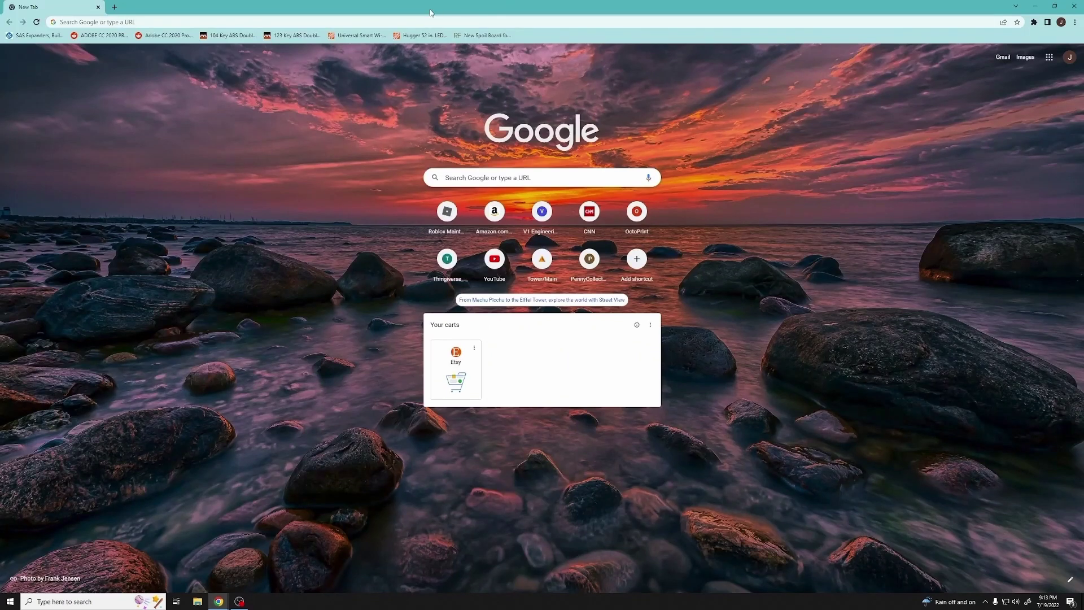
{"action": "left_click", "coordinate": [913, 21]}
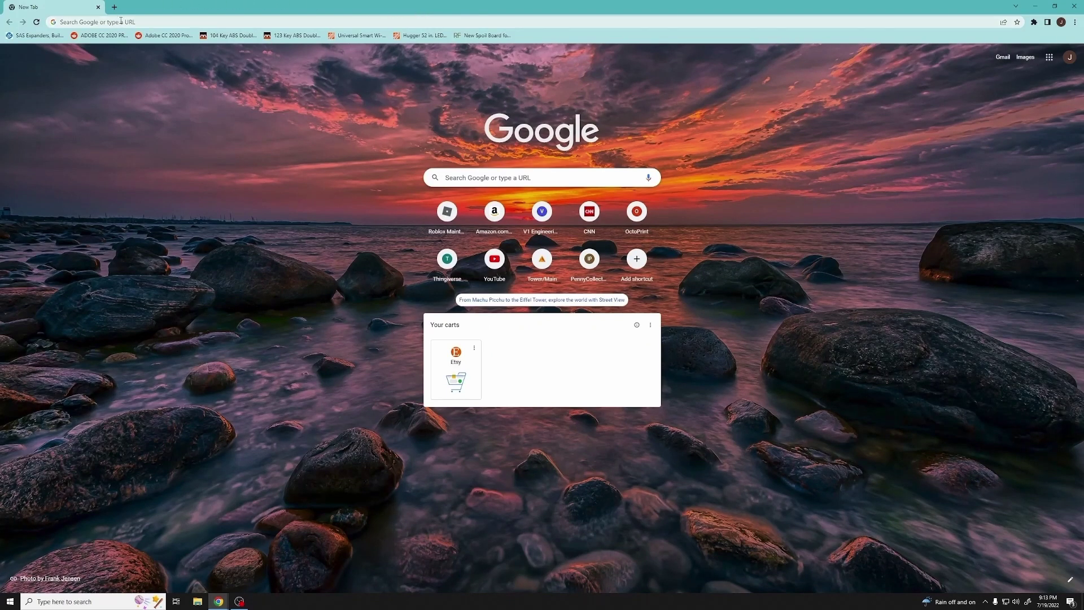
{"action": "type", "text": "etsy"}
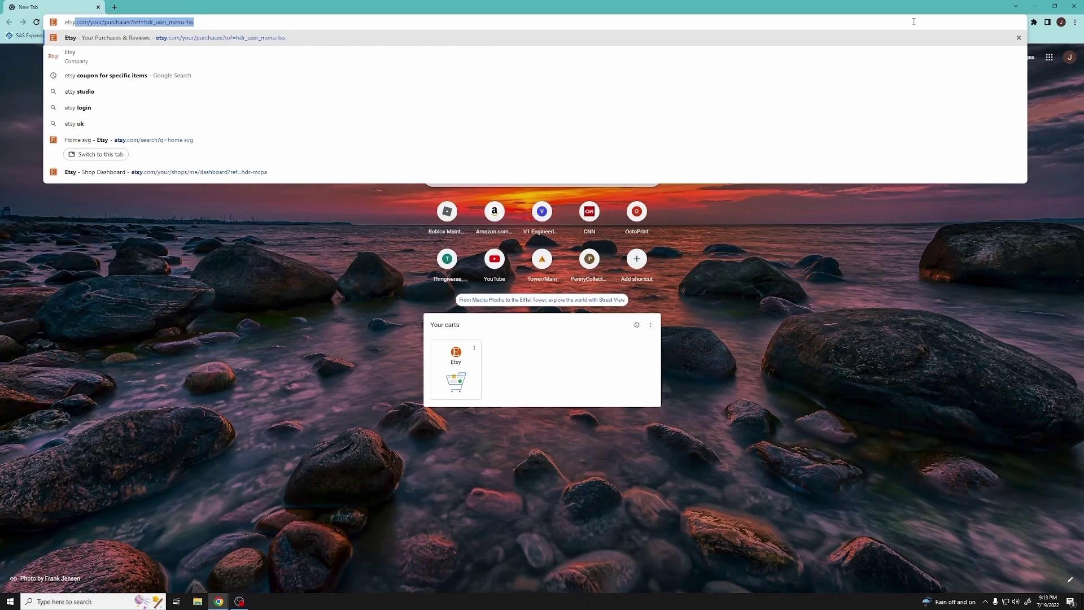
{"action": "type", "text": ".com"}
{"action": "key", "text": "Delete"}
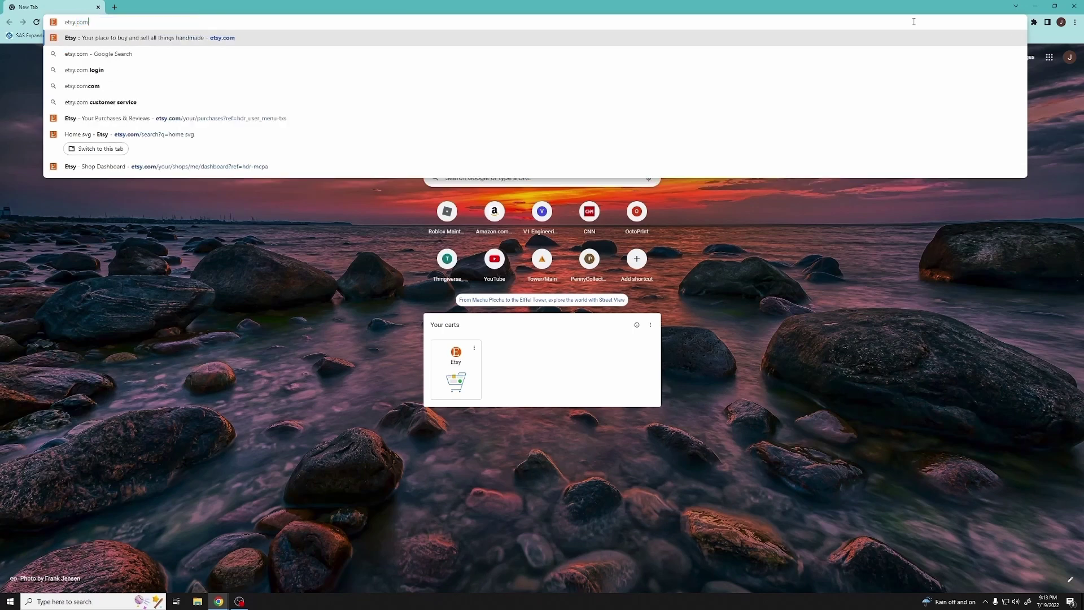
{"action": "key", "text": "Return"}
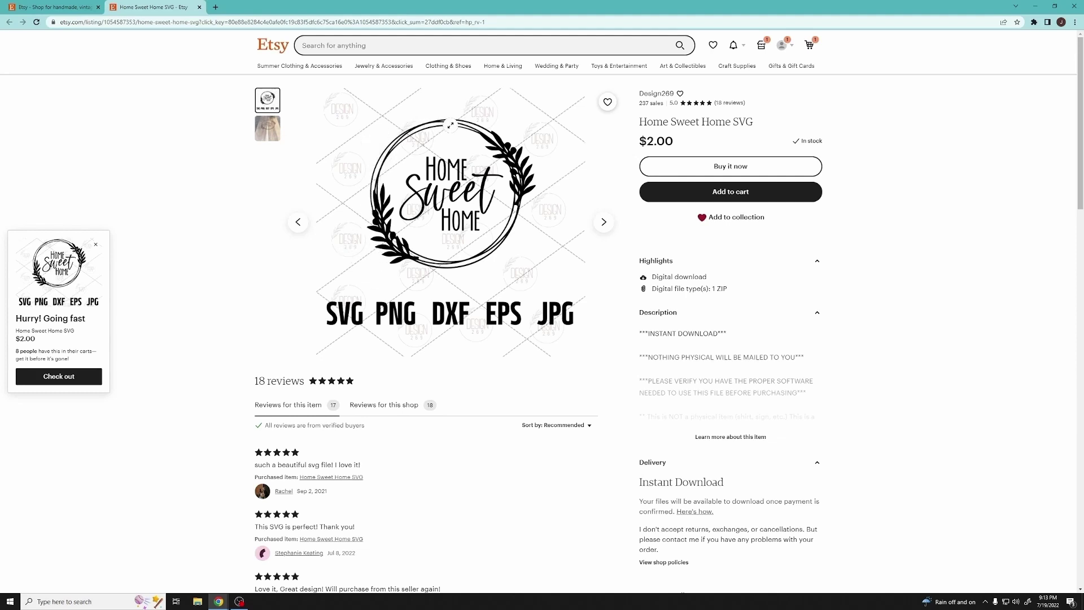
{"action": "left_click", "coordinate": [752, 168]}
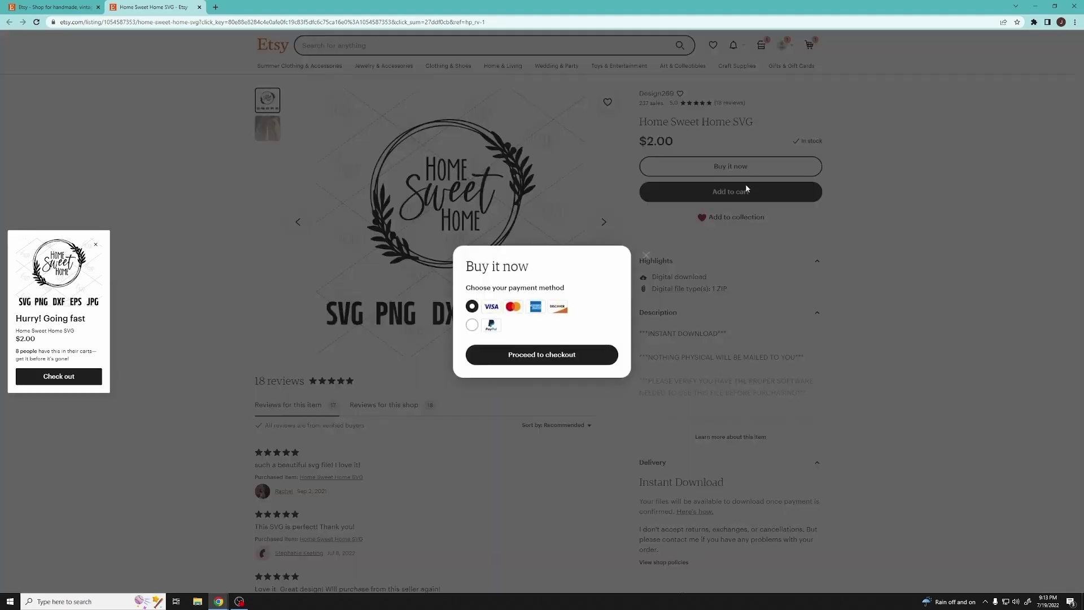
{"action": "left_click", "coordinate": [472, 326]}
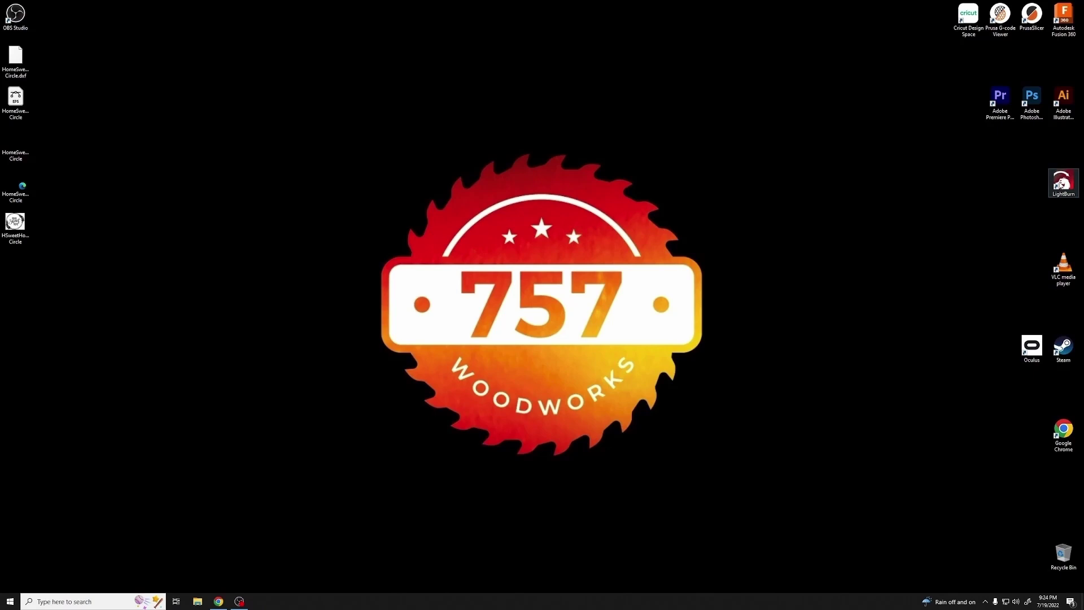
Launch LightBurn and draw a rectangle sized 100 x 100 mm.
{"action": "double_click", "coordinate": [1062, 183]}
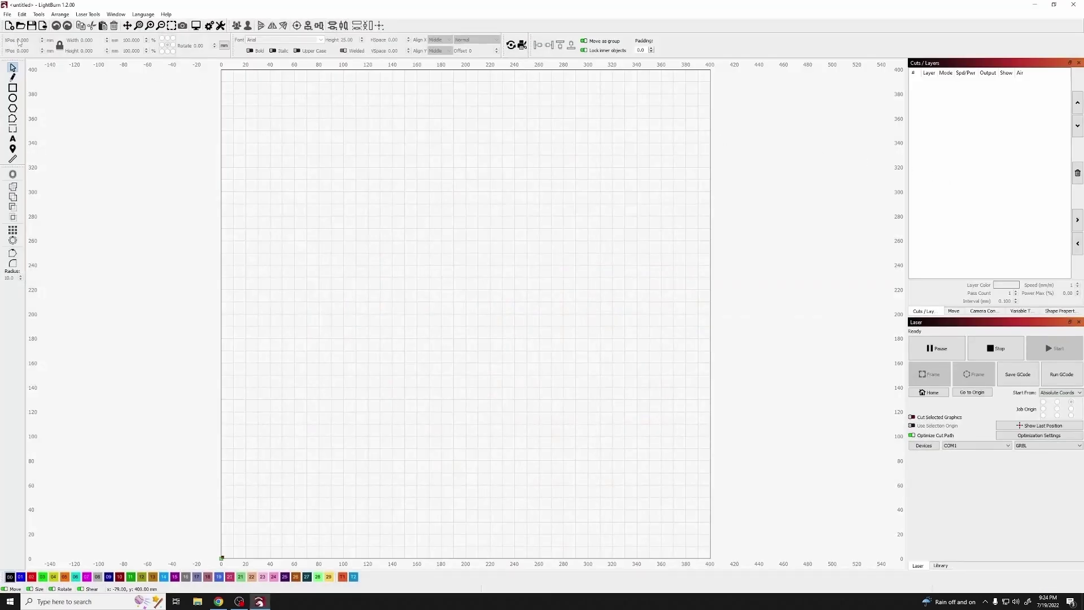
{"action": "left_click", "coordinate": [13, 87]}
{"action": "left_click_drag", "start_coordinate": [298, 370], "coordinate": [443, 496]}
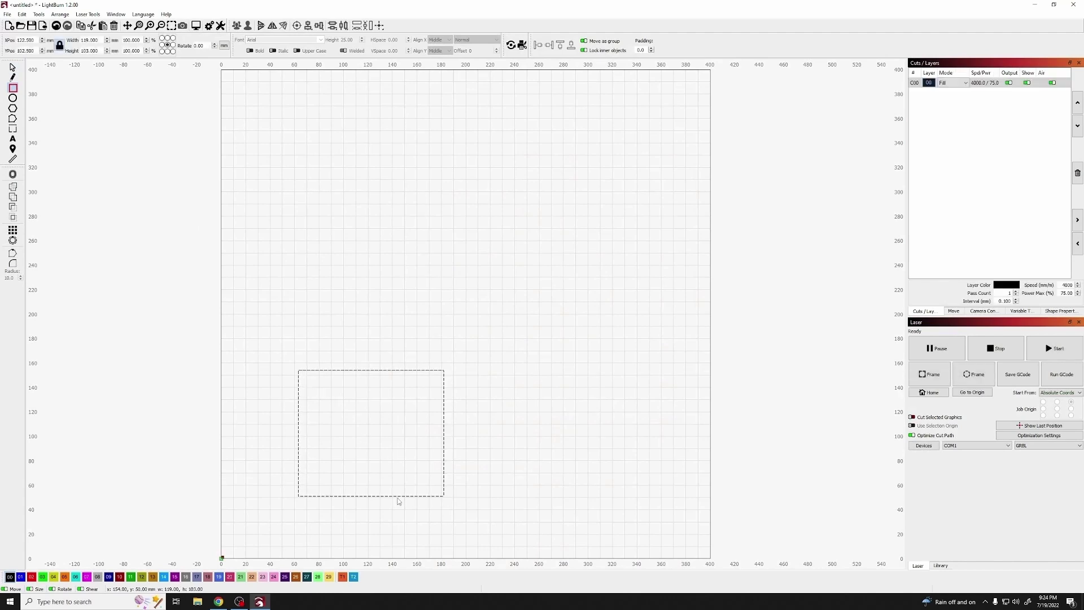
{"action": "double_click", "coordinate": [99, 40]}
{"action": "type", "text": "1"}
{"action": "key", "text": "Tab"}
{"action": "type", "text": "100"}
{"action": "key", "text": "Tab"}
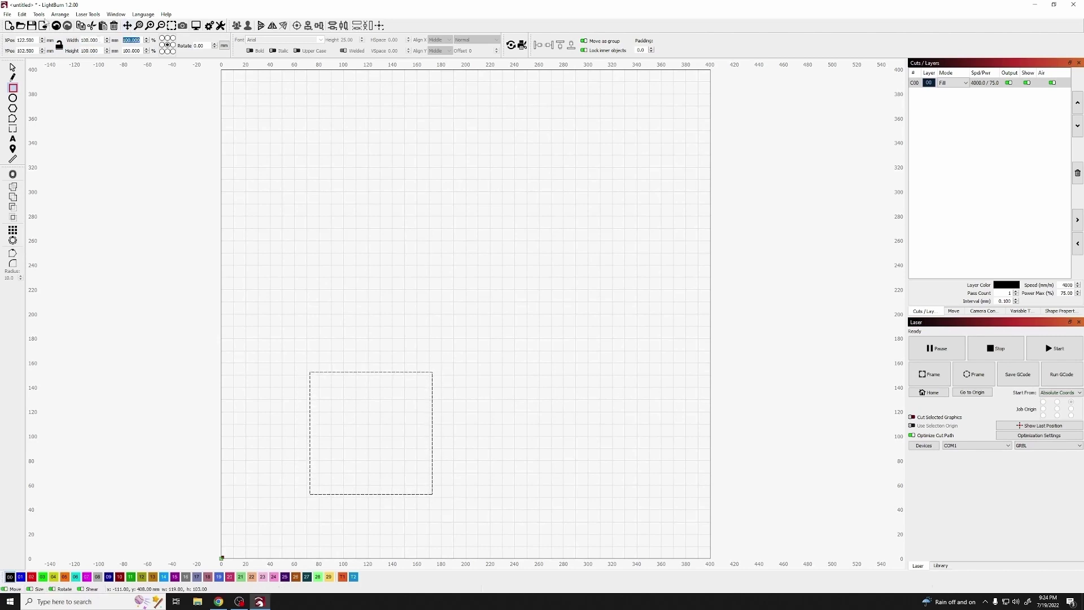
Position the square at X 50, Y 50 and assign it to blue layer C01.
{"action": "left_click", "coordinate": [36, 40]}
{"action": "type", "text": "50"}
{"action": "key", "text": "Tab"}
{"action": "type", "text": "50"}
{"action": "key", "text": "Return"}
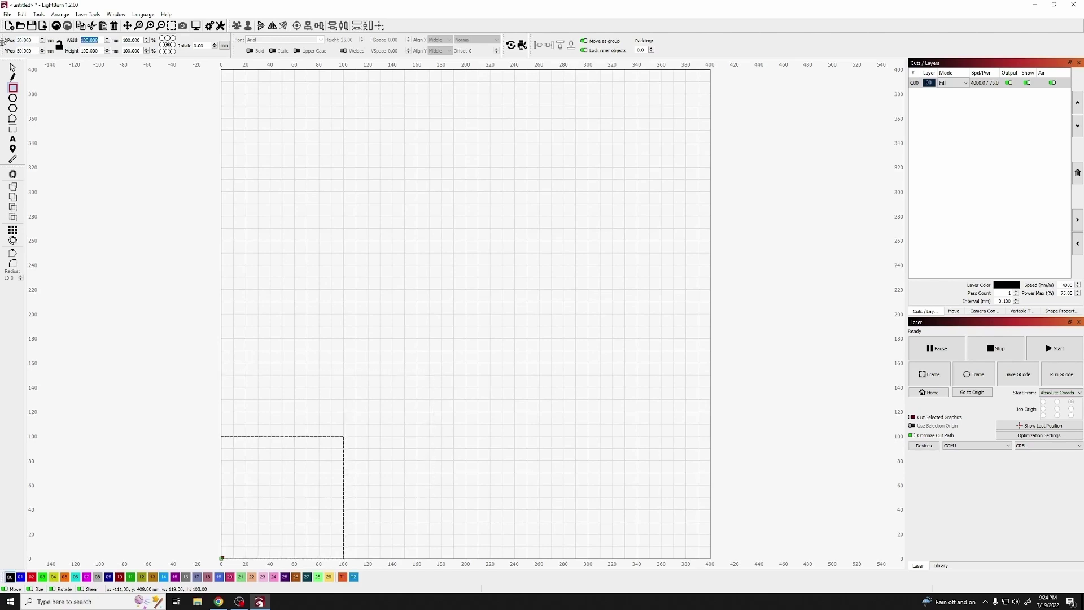
{"action": "left_click", "coordinate": [21, 577]}
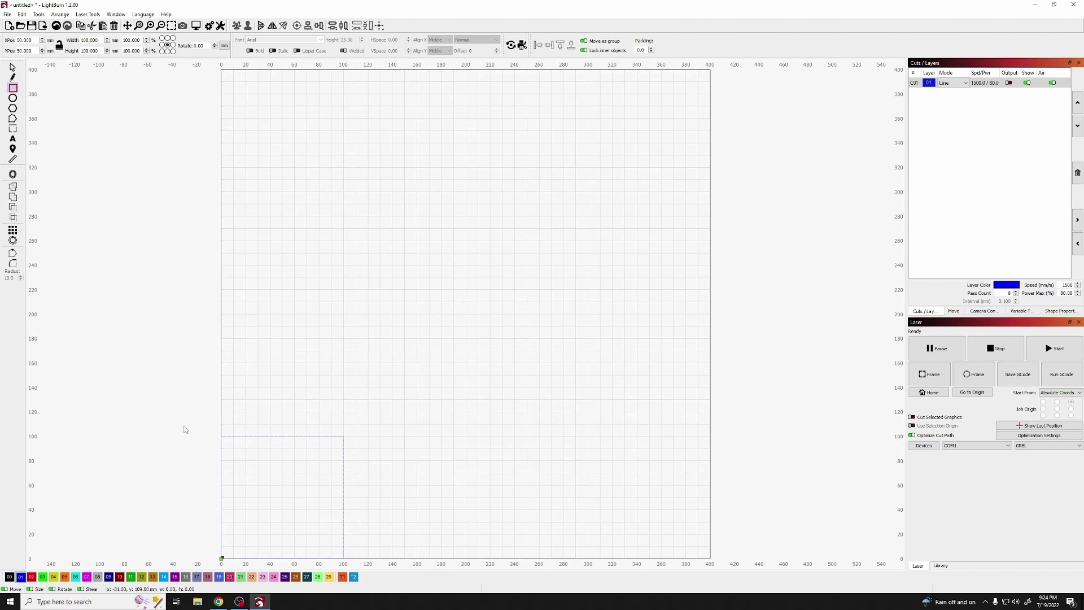
Import the black Home Sweet Home Circle file and select the whole design.
{"action": "left_click", "coordinate": [7, 14]}
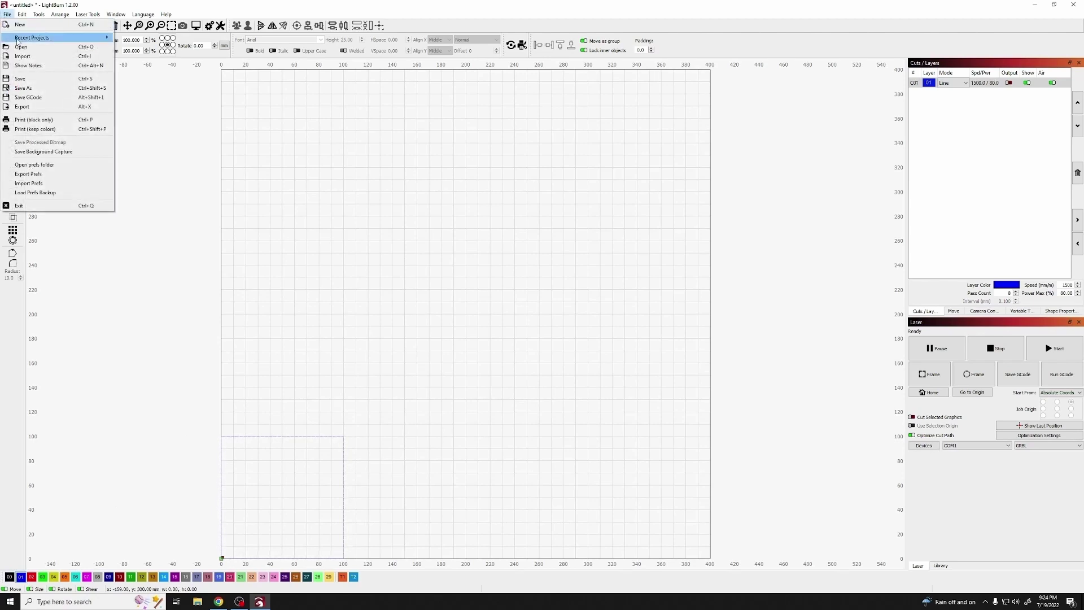
{"action": "left_click", "coordinate": [22, 57]}
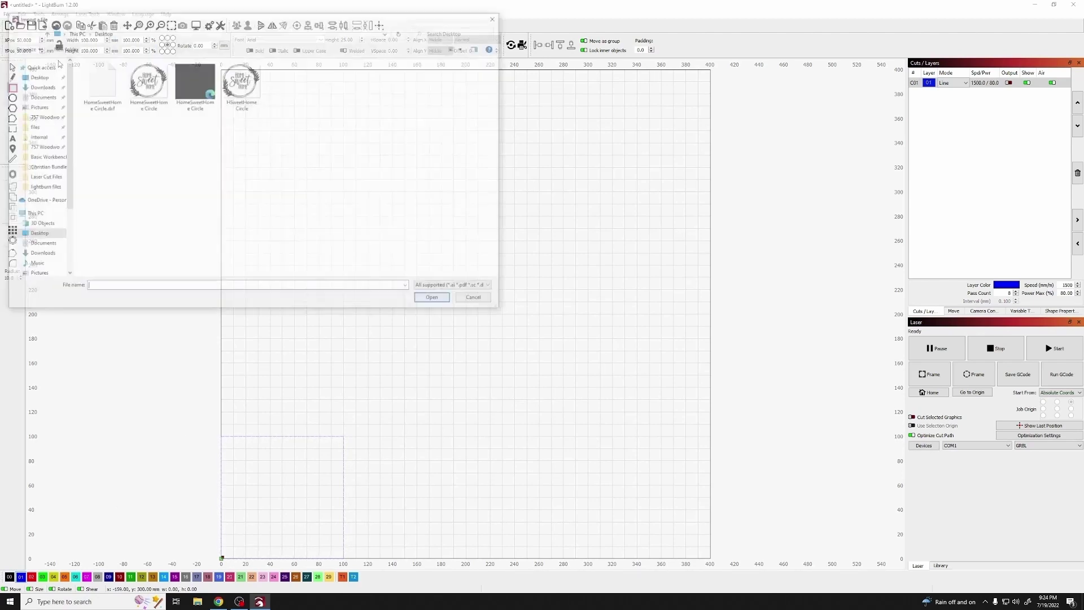
{"action": "double_click", "coordinate": [179, 85]}
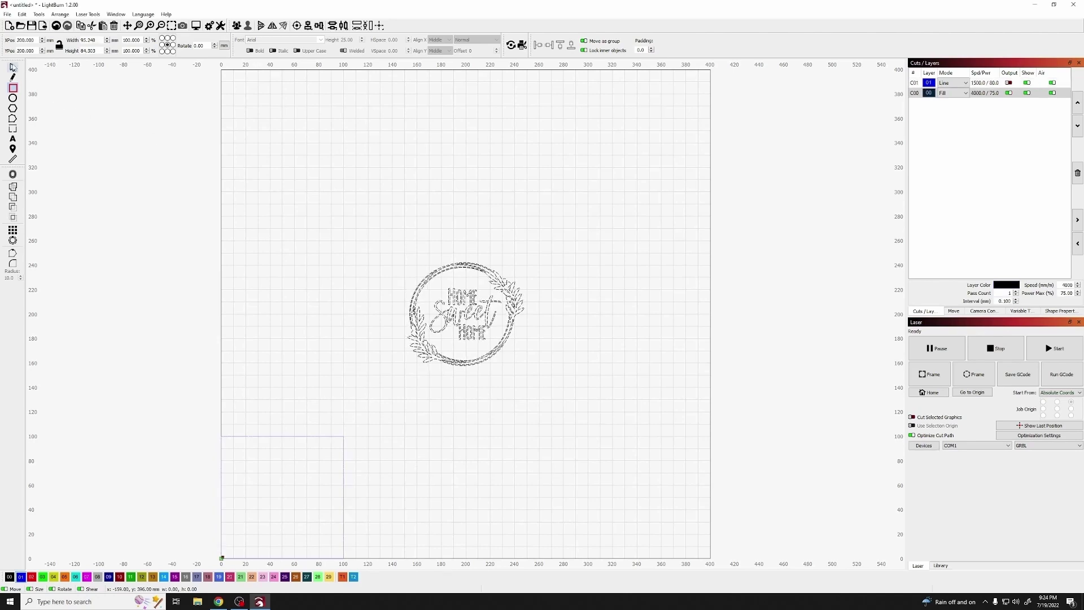
{"action": "left_click", "coordinate": [12, 67]}
{"action": "left_click_drag", "start_coordinate": [330, 207], "coordinate": [584, 414]}
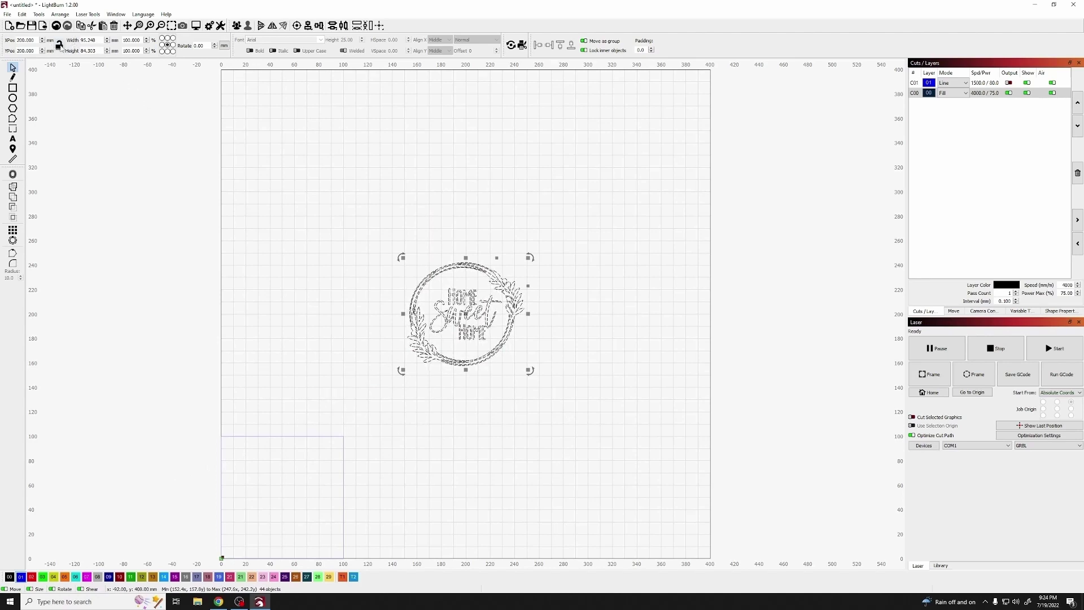
Scale the wreath to 80 mm wide with proportions locked and centre it at X 50, Y 50.
{"action": "left_click", "coordinate": [58, 45]}
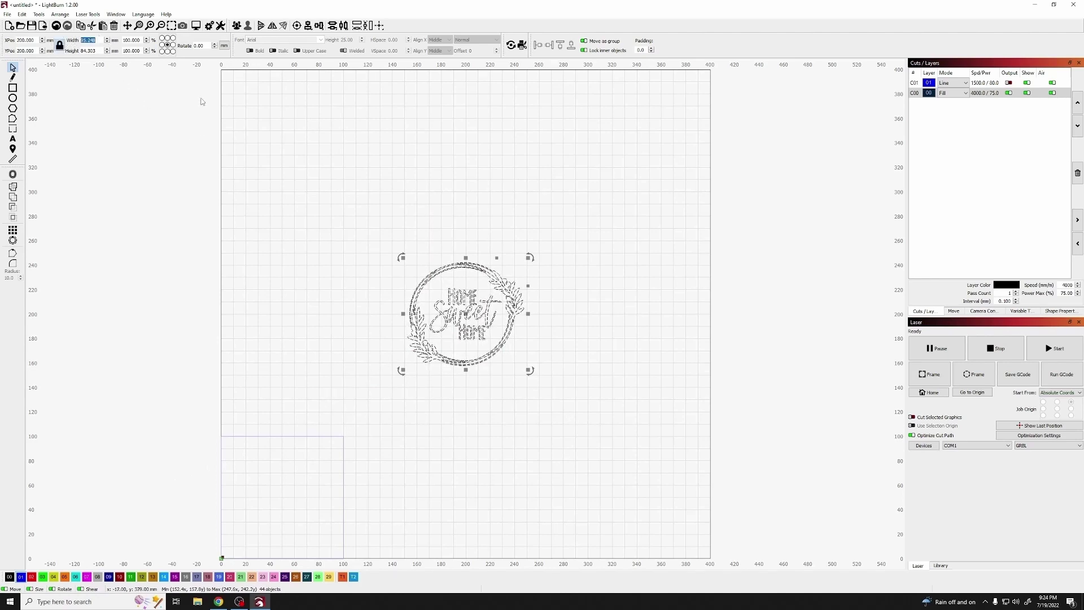
{"action": "type", "text": "80"}
{"action": "key", "text": "Tab"}
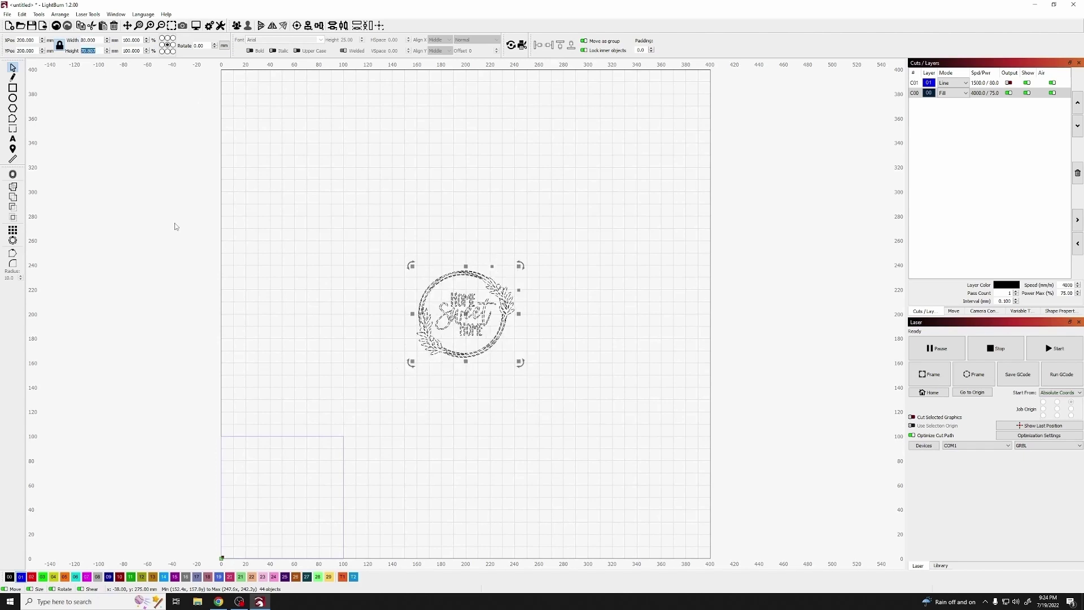
{"action": "left_click", "coordinate": [25, 40]}
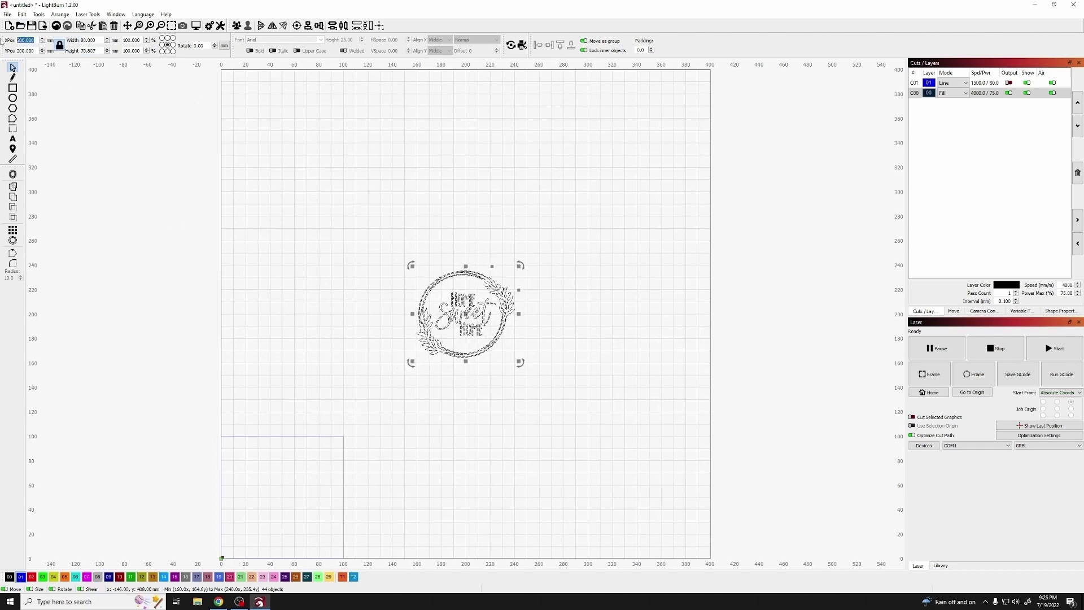
{"action": "type", "text": "50"}
{"action": "key", "text": "Tab"}
{"action": "type", "text": "50"}
{"action": "key", "text": "Tab"}
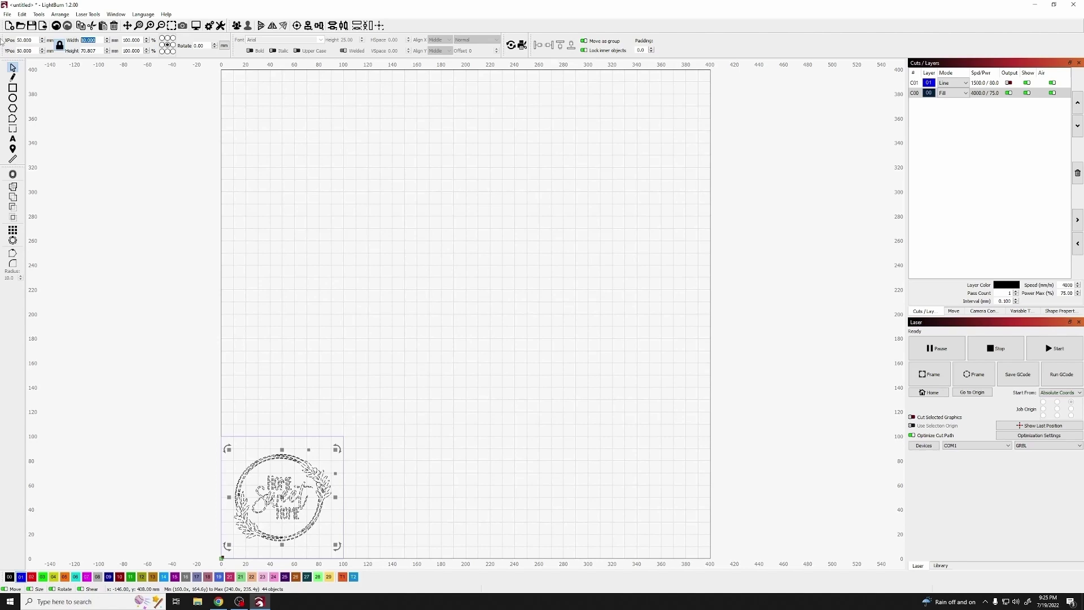
{"action": "left_click", "coordinate": [161, 330]}
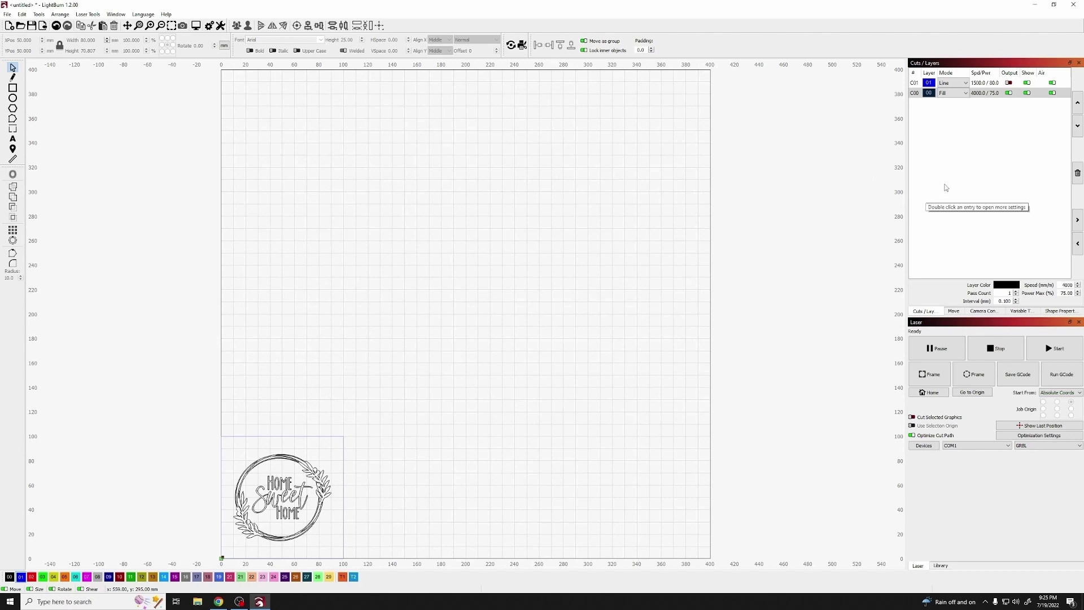
Enable Flood Fill on the C00 fill layer and preview the burn time.
{"action": "double_click", "coordinate": [987, 94]}
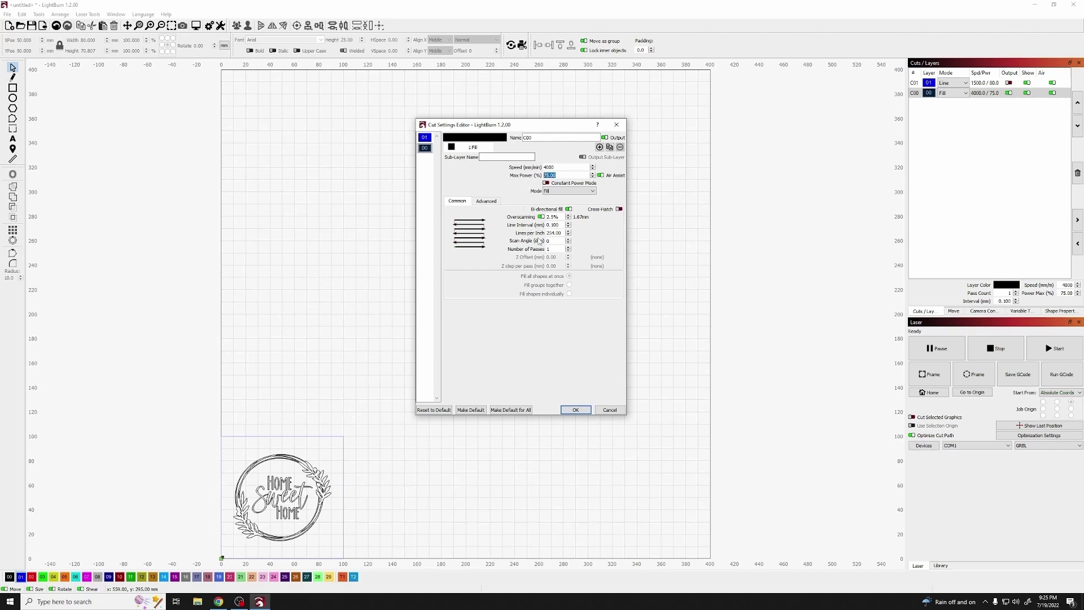
{"action": "left_click", "coordinate": [488, 201]}
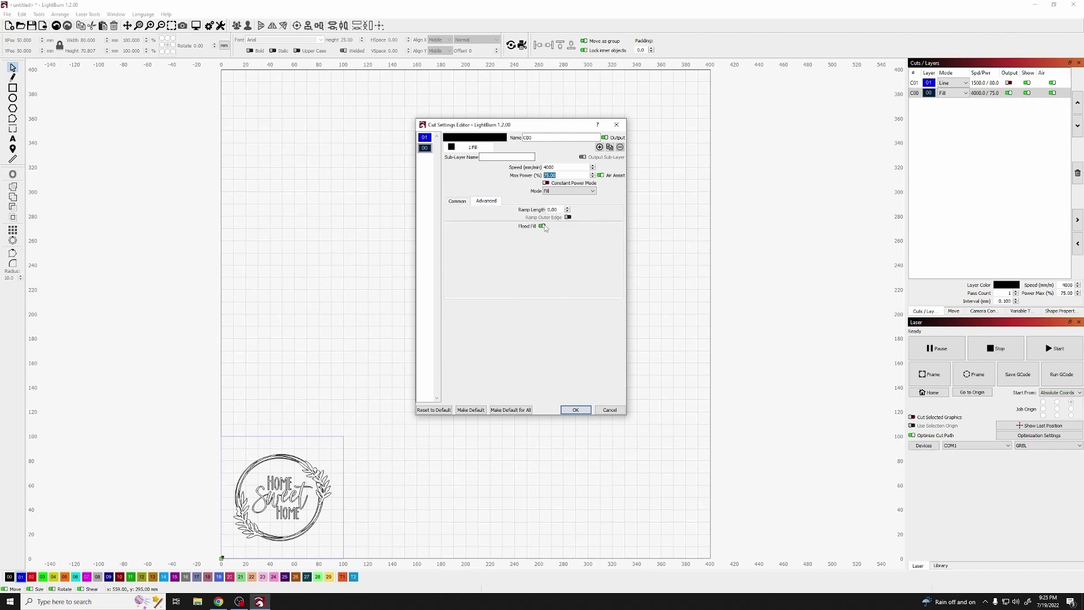
{"action": "left_click", "coordinate": [542, 226]}
{"action": "left_click", "coordinate": [458, 201]}
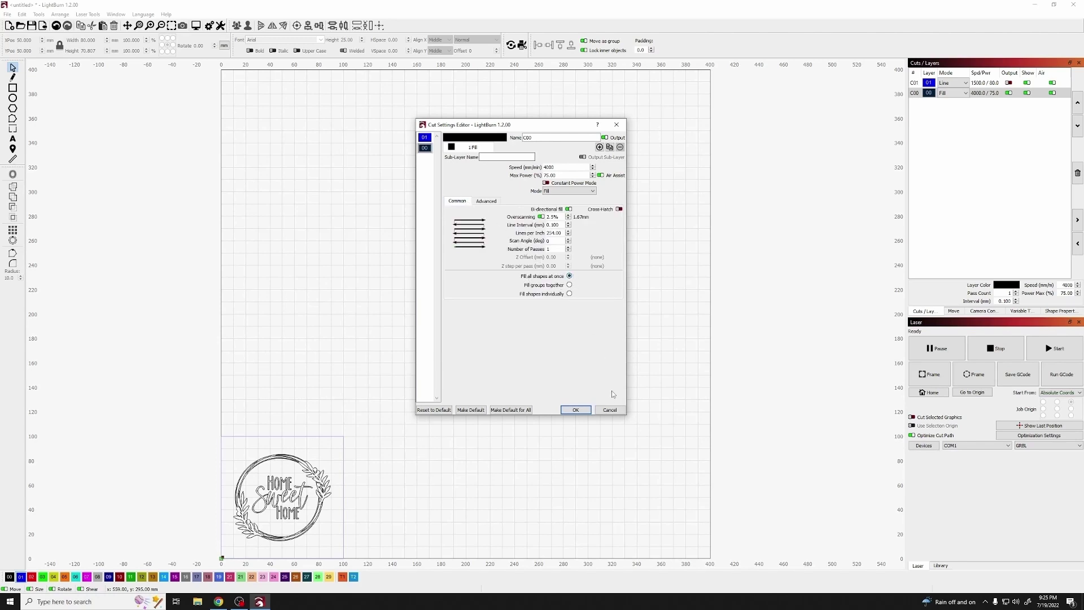
{"action": "left_click", "coordinate": [575, 409]}
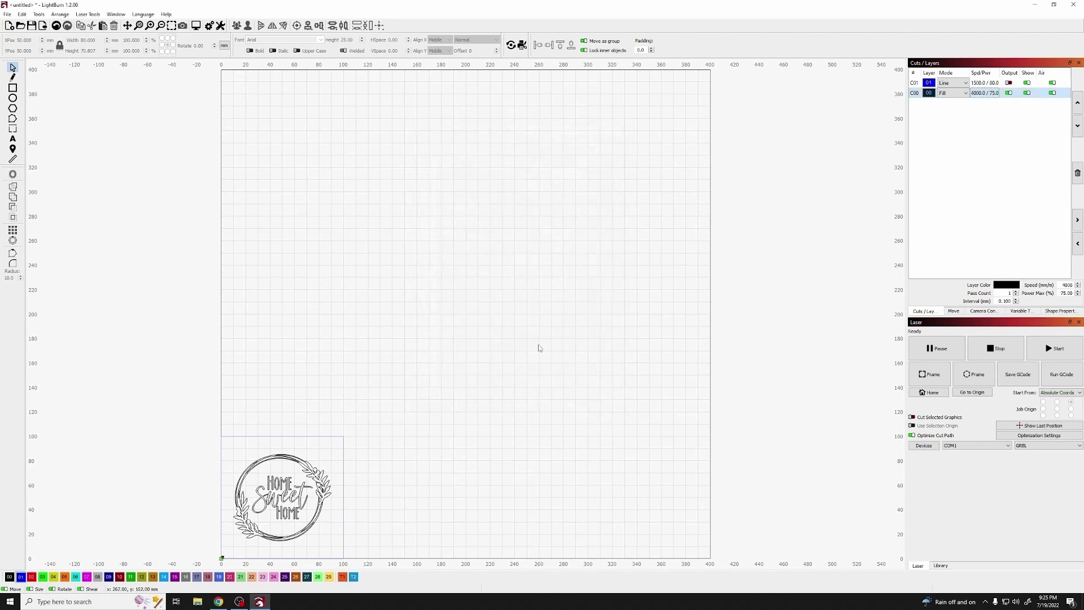
{"action": "left_click", "coordinate": [196, 26]}
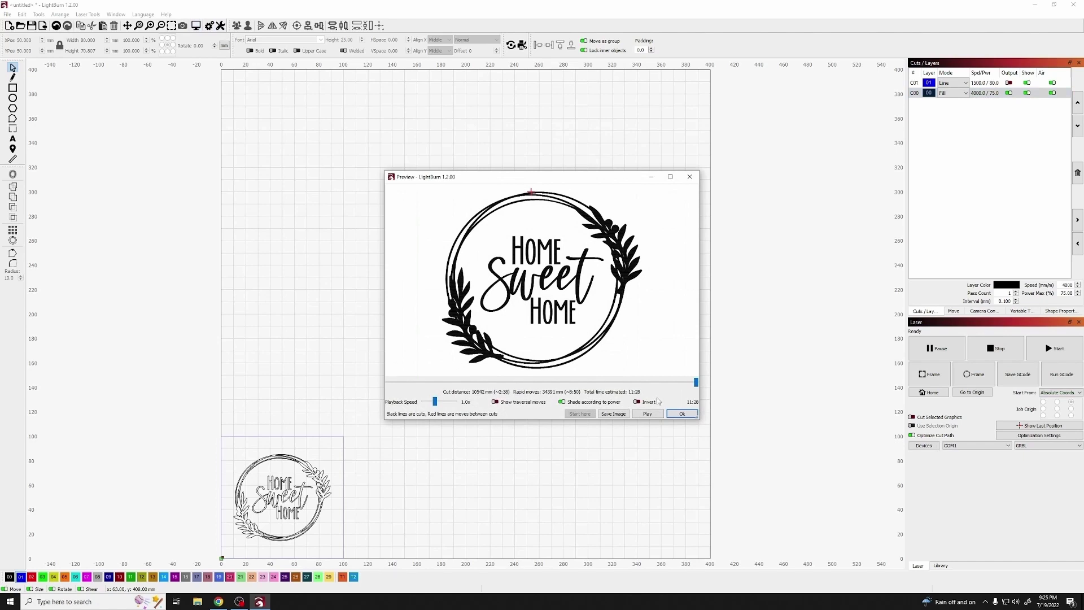
{"action": "left_click", "coordinate": [682, 413]}
Set the C00 layer to fill groups together and preview the burn again.
{"action": "double_click", "coordinate": [992, 93]}
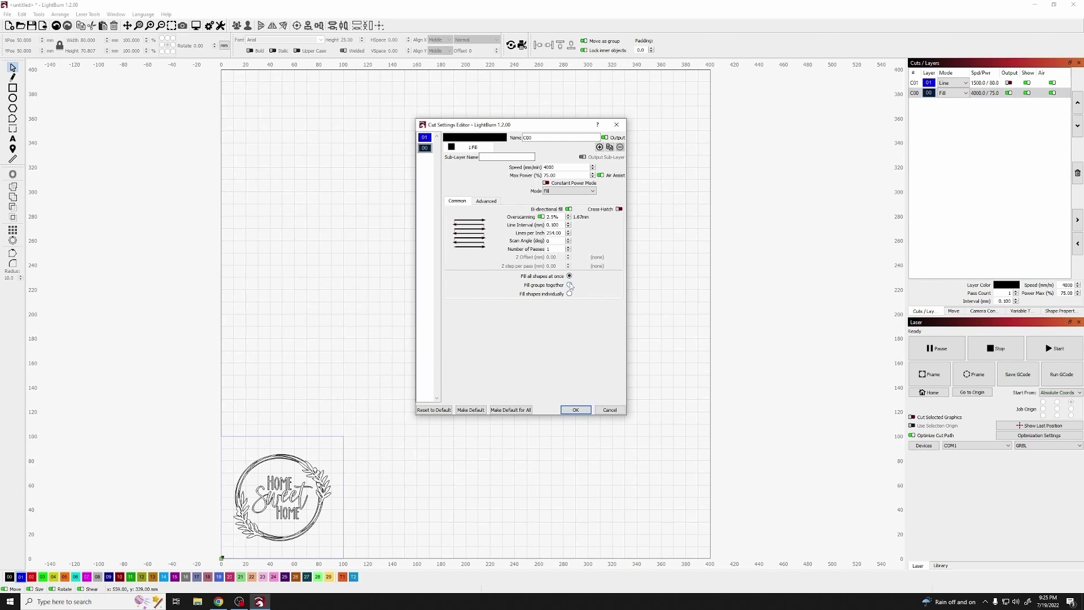
{"action": "left_click", "coordinate": [576, 409]}
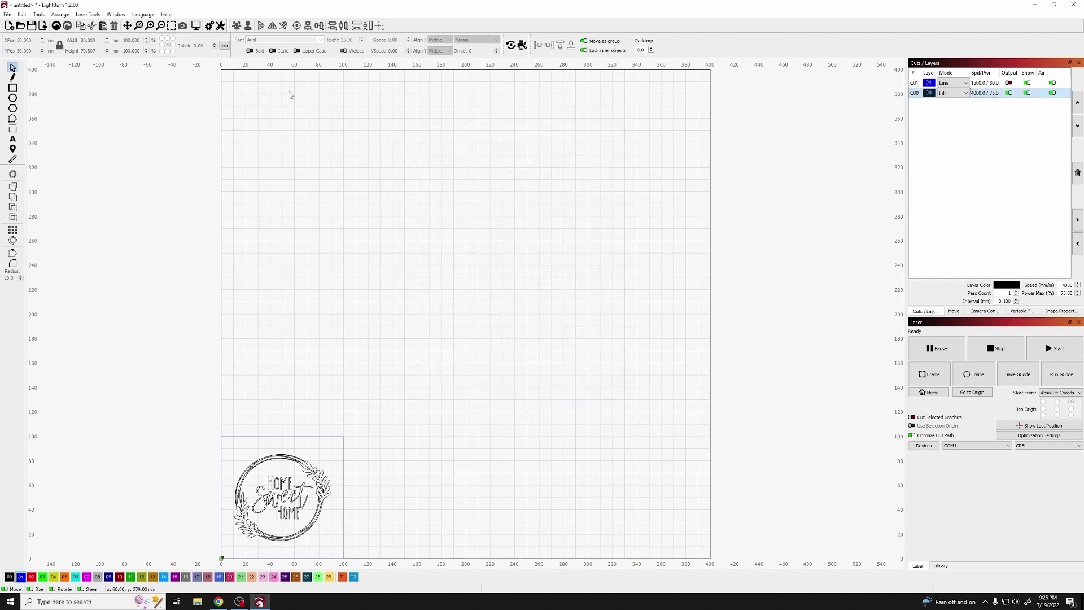
{"action": "left_click", "coordinate": [196, 25]}
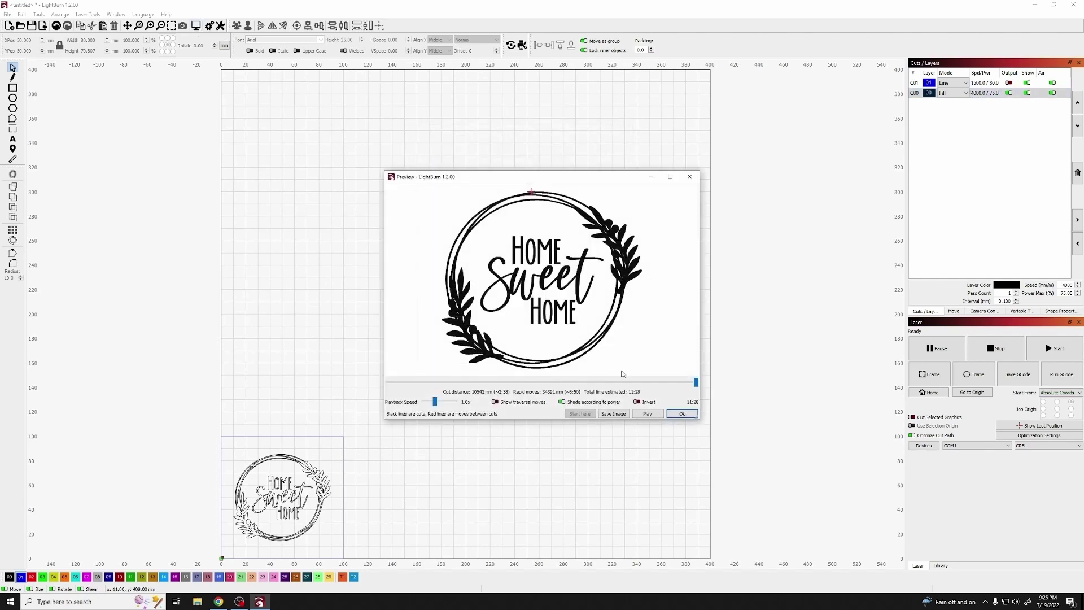
{"action": "left_click", "coordinate": [682, 414]}
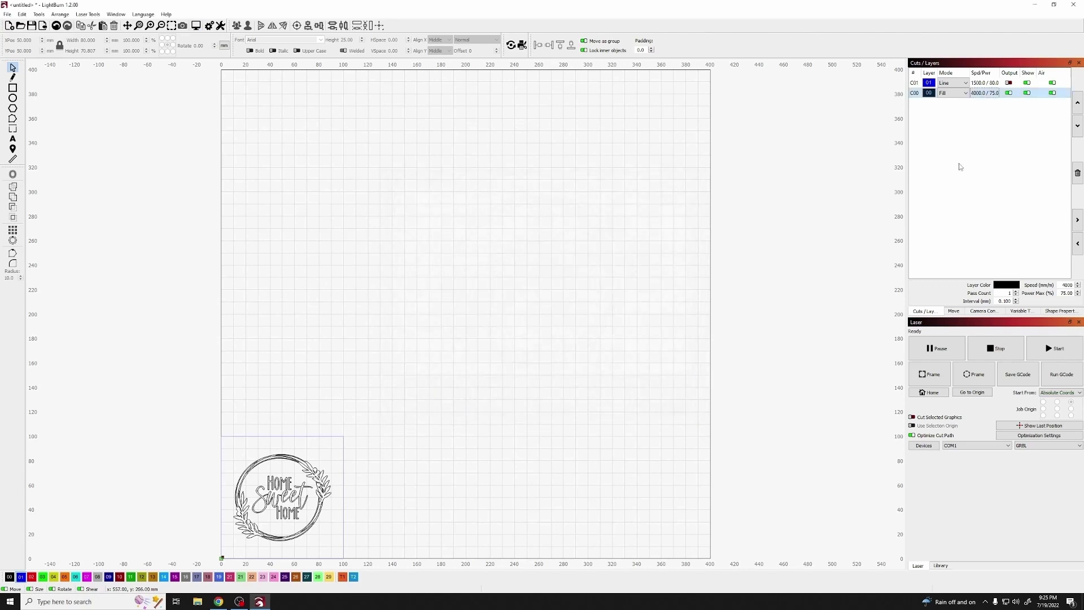
{"action": "double_click", "coordinate": [992, 94]}
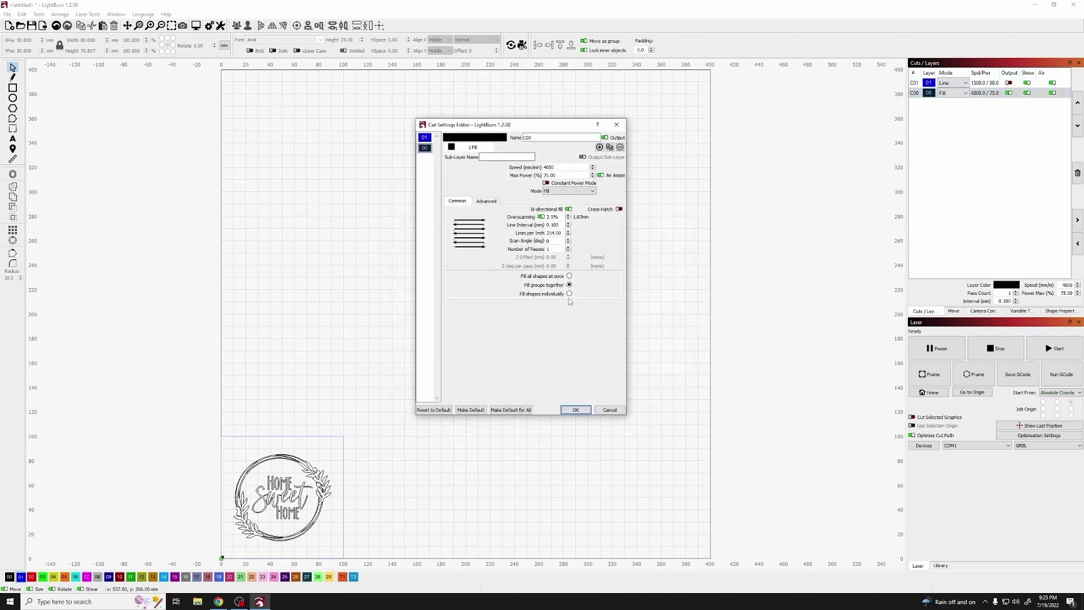
{"action": "left_click", "coordinate": [565, 410]}
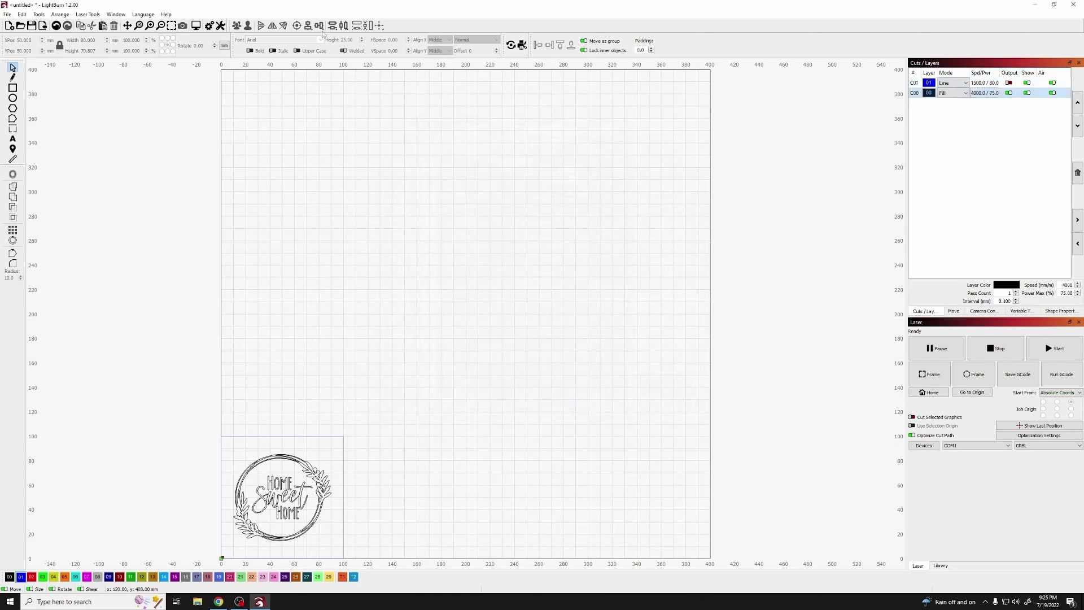
{"action": "left_click", "coordinate": [196, 25]}
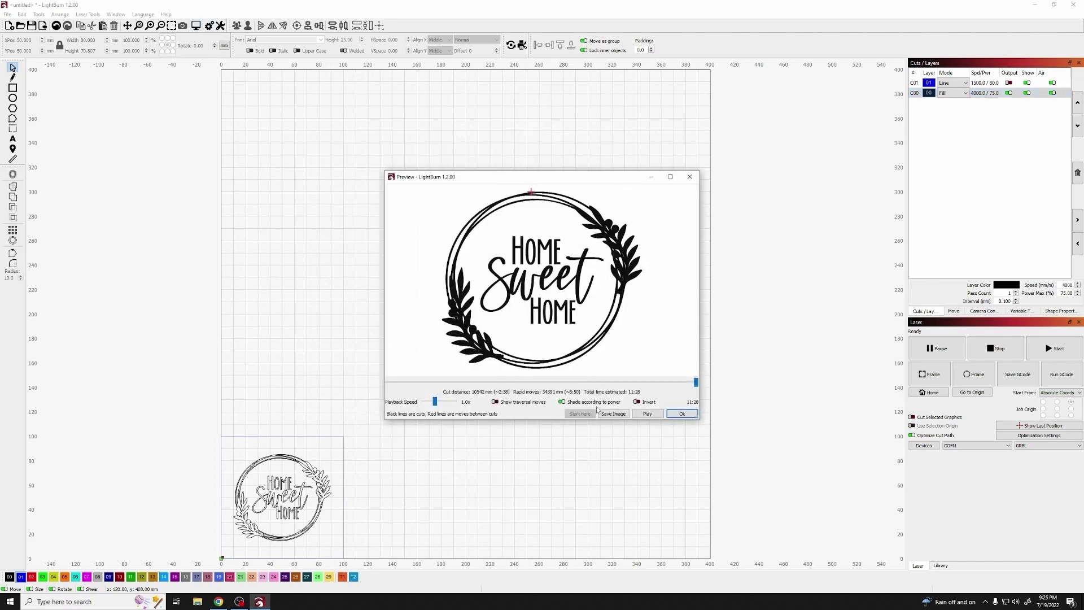
{"action": "left_click", "coordinate": [681, 413]}
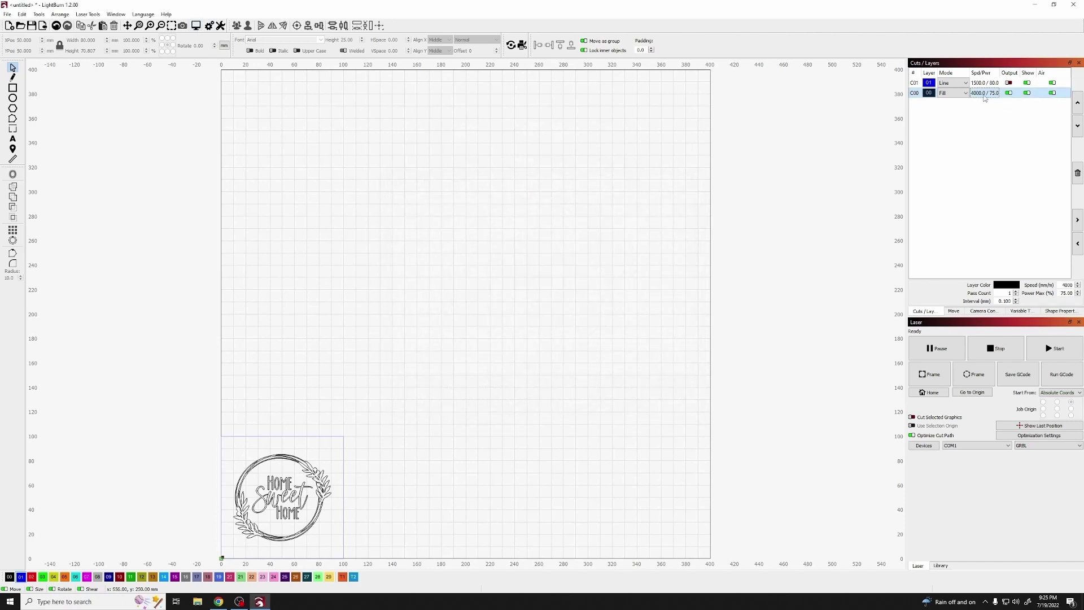
Recheck C00's flood fill setting and preview the estimated time of about 9:11.
{"action": "double_click", "coordinate": [984, 94]}
{"action": "left_click", "coordinate": [485, 202]}
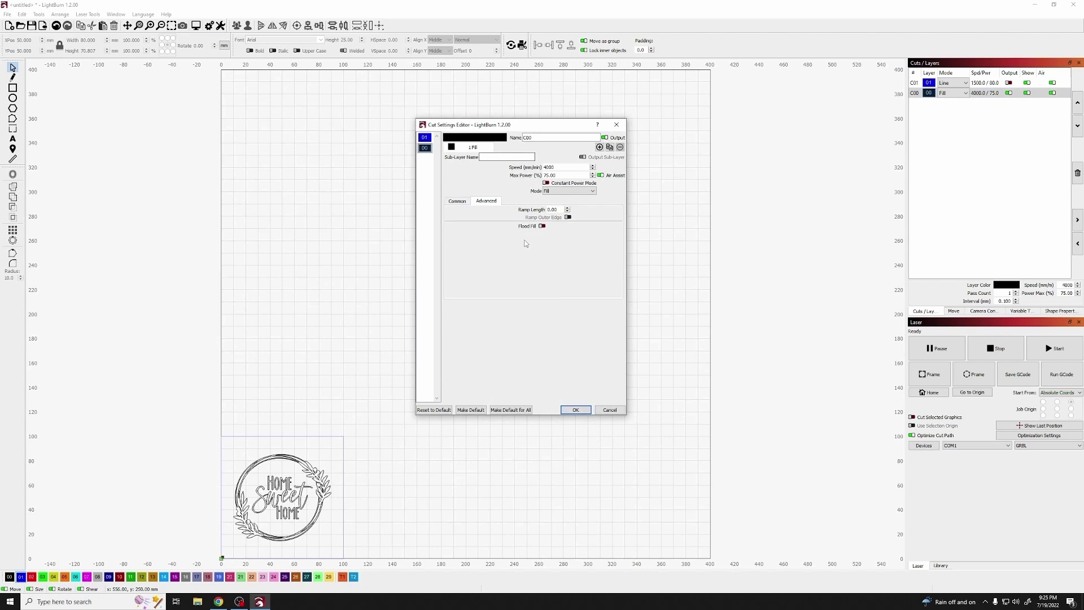
{"action": "left_click", "coordinate": [574, 409]}
{"action": "left_click", "coordinate": [196, 26]}
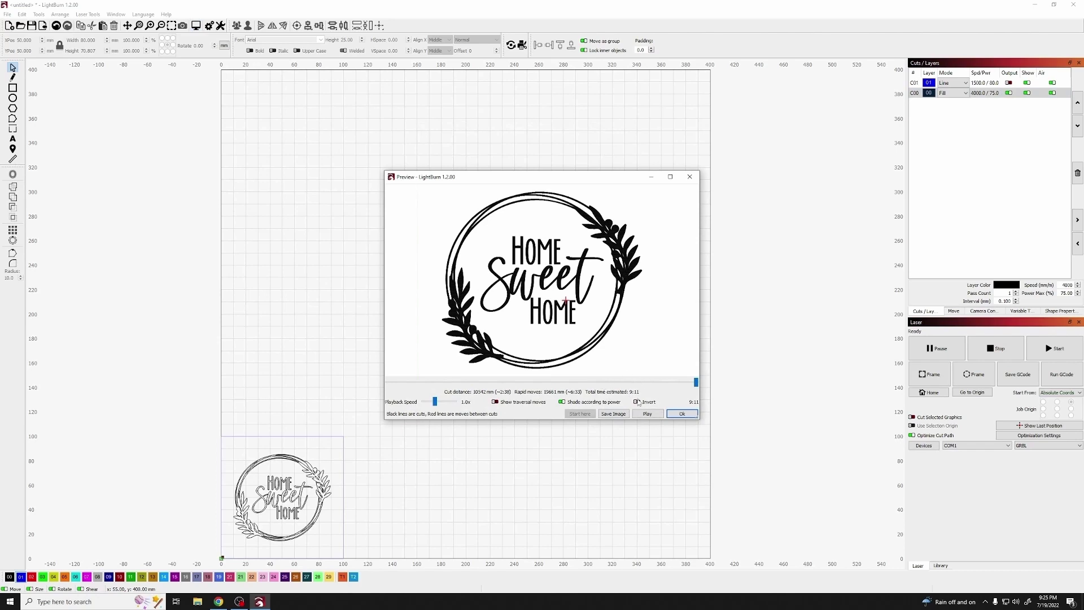
{"action": "left_click", "coordinate": [682, 415]}
{"action": "left_click", "coordinate": [800, 230]}
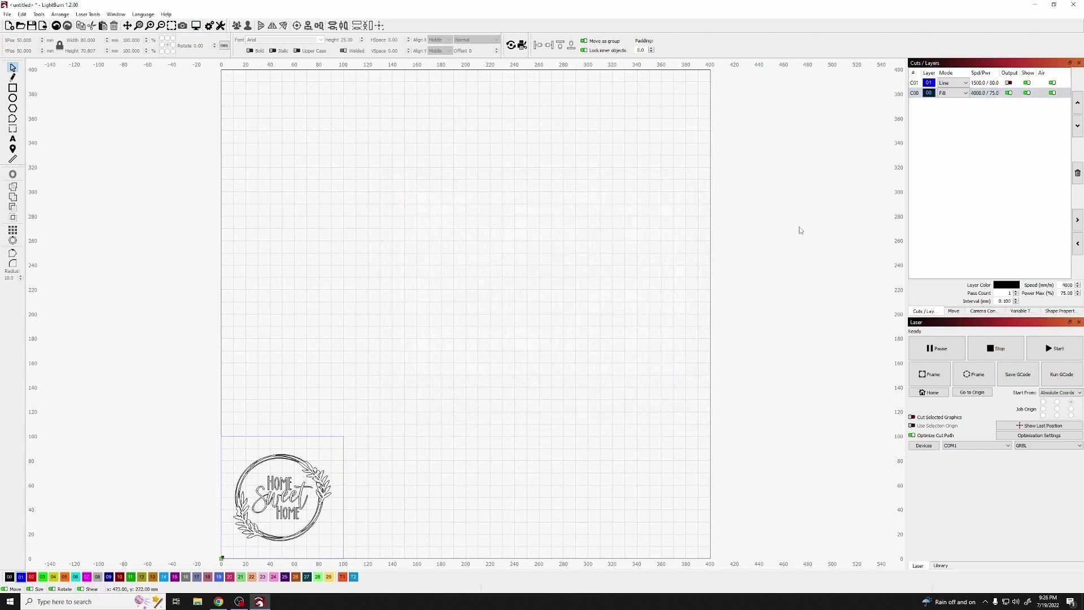